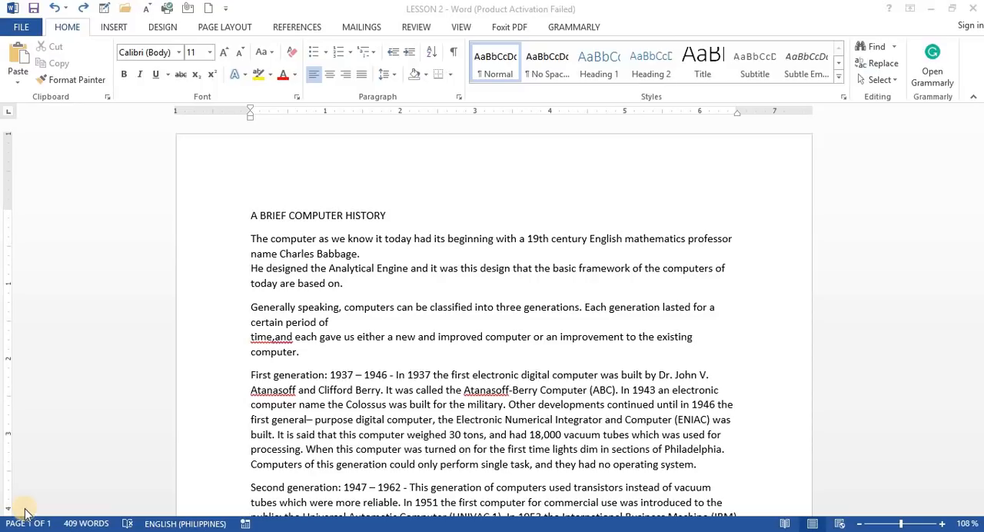
Practise selecting the whole title line and the single word COMPUTER, clearing each selection
{"action": "left_click", "coordinate": [252, 216]}
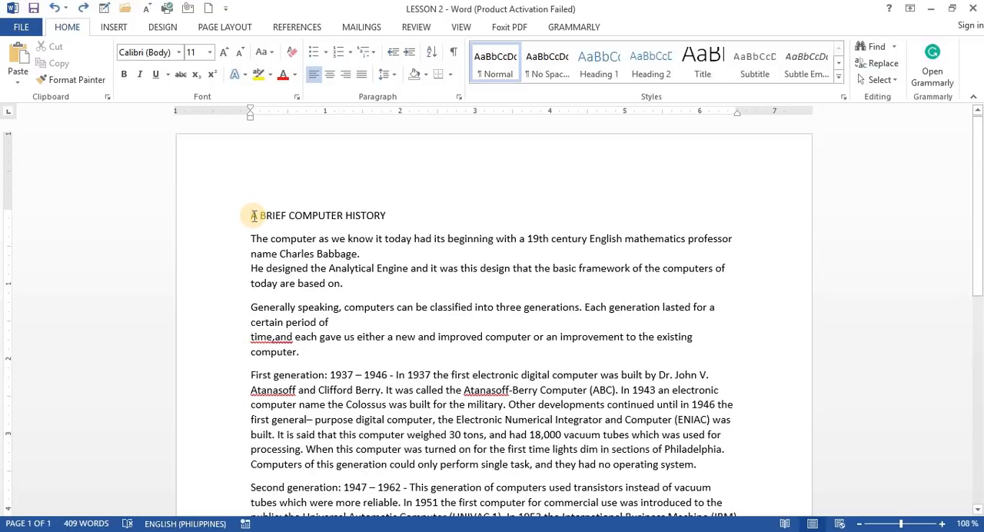
{"action": "left_click_drag", "start_coordinate": [253, 216], "coordinate": [428, 223]}
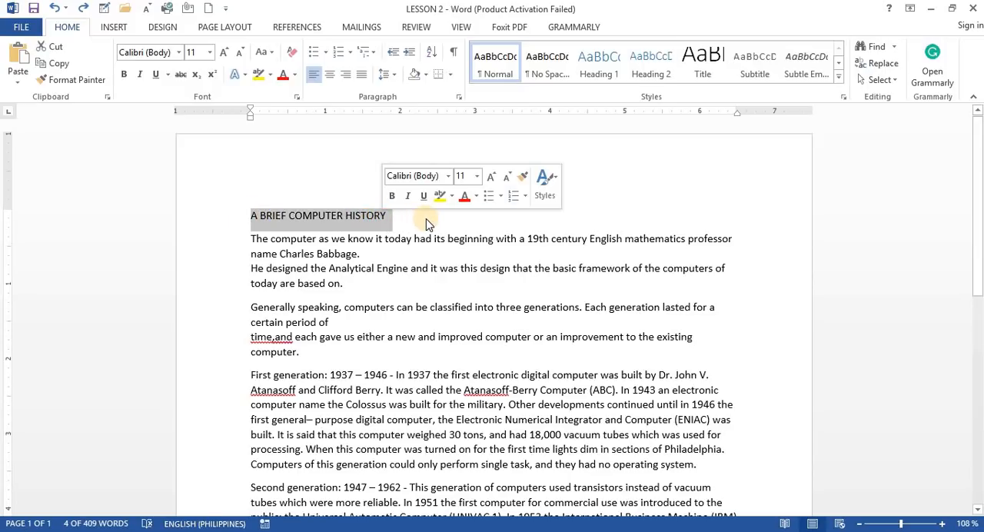
{"action": "left_click", "coordinate": [459, 235]}
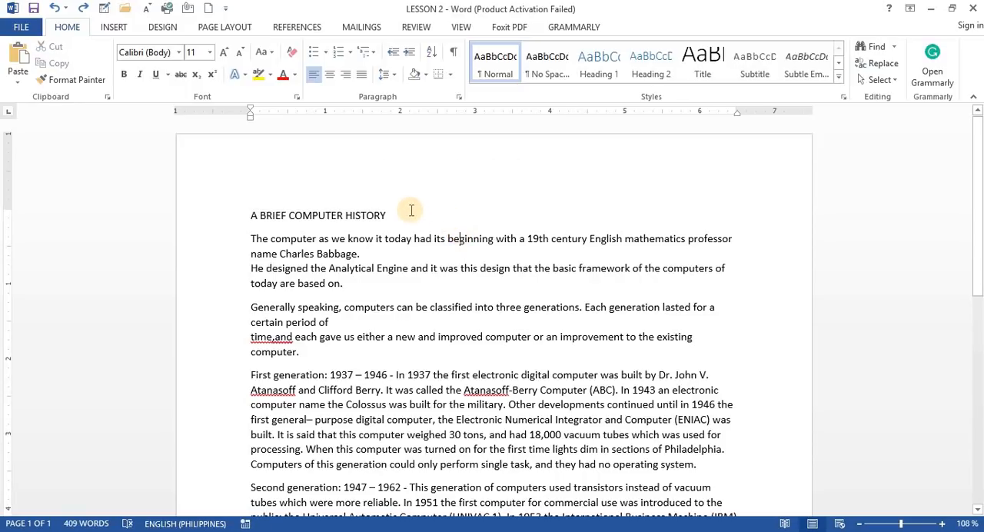
{"action": "double_click", "coordinate": [315, 215]}
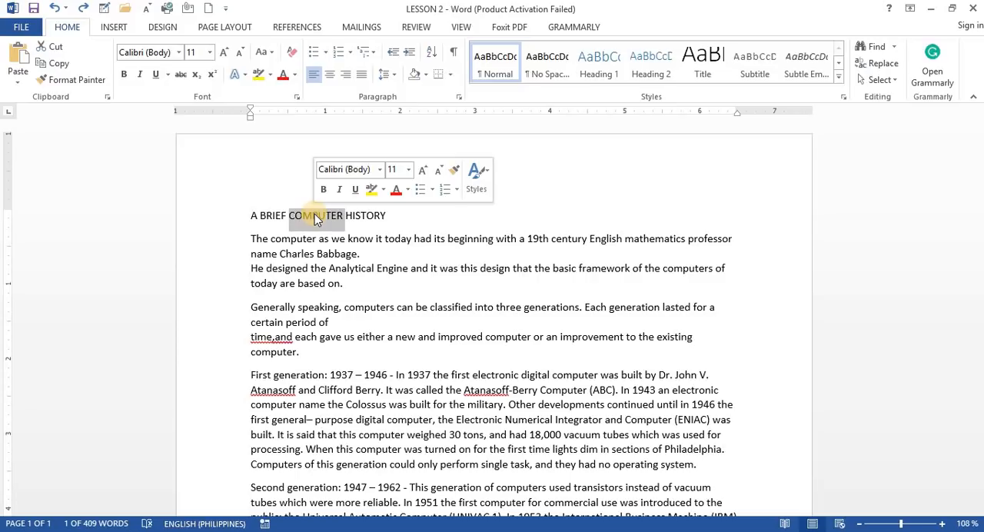
{"action": "left_click", "coordinate": [477, 255]}
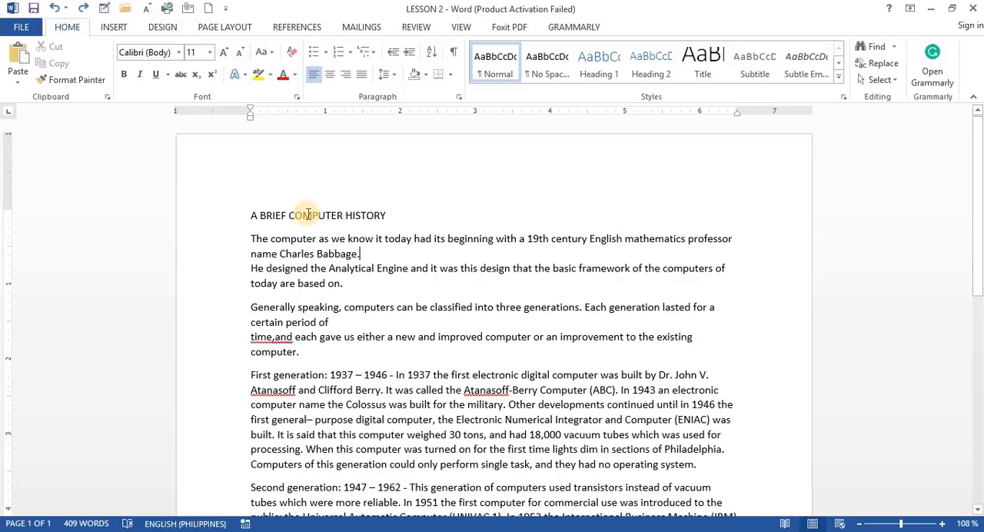
Format the title "A BRIEF COMPUTER HISTORY" in AcmeFont at size 26
{"action": "triple_click", "coordinate": [308, 215]}
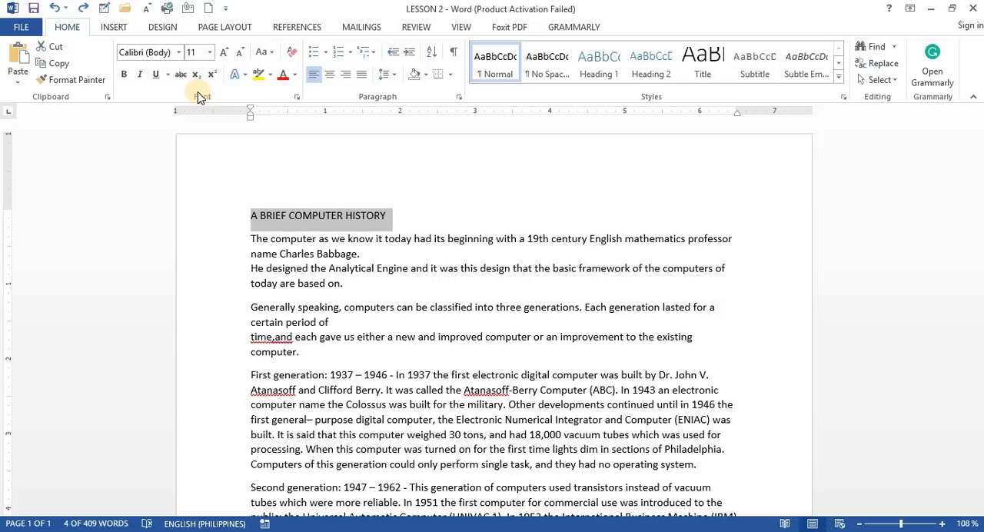
{"action": "left_click", "coordinate": [181, 54]}
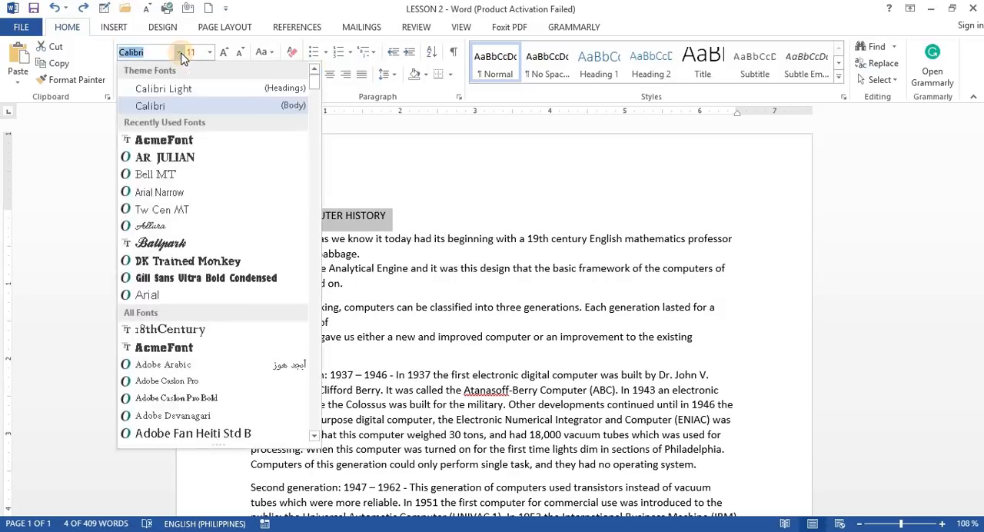
{"action": "left_click", "coordinate": [189, 140]}
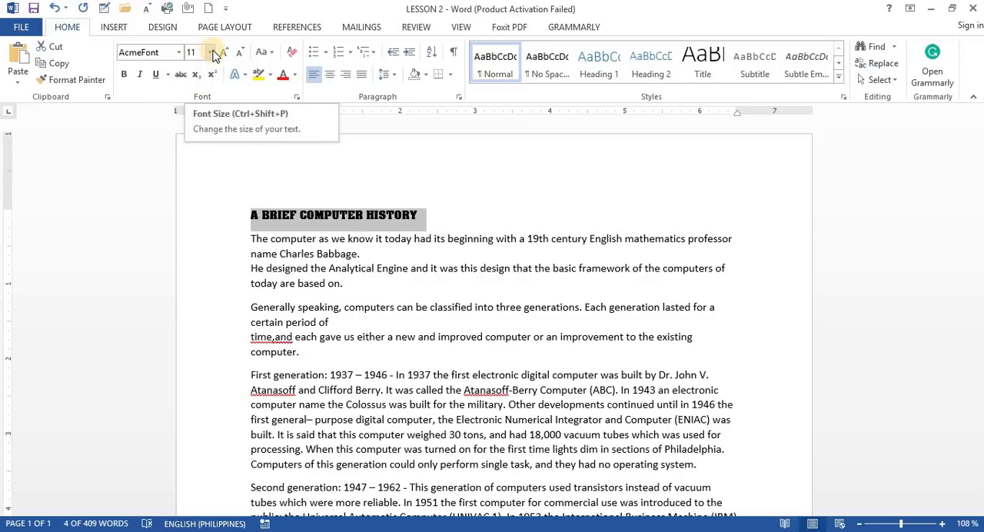
{"action": "left_click", "coordinate": [210, 52]}
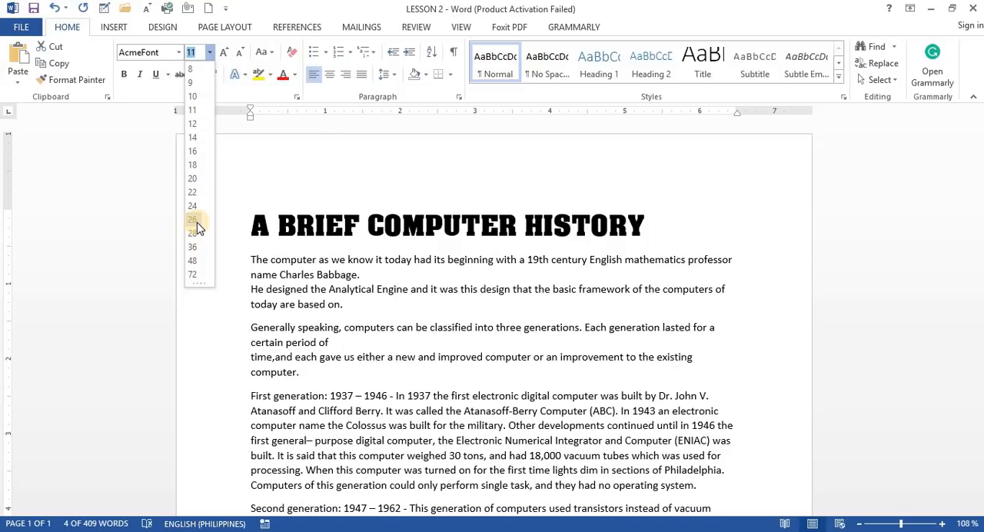
{"action": "left_click", "coordinate": [197, 223]}
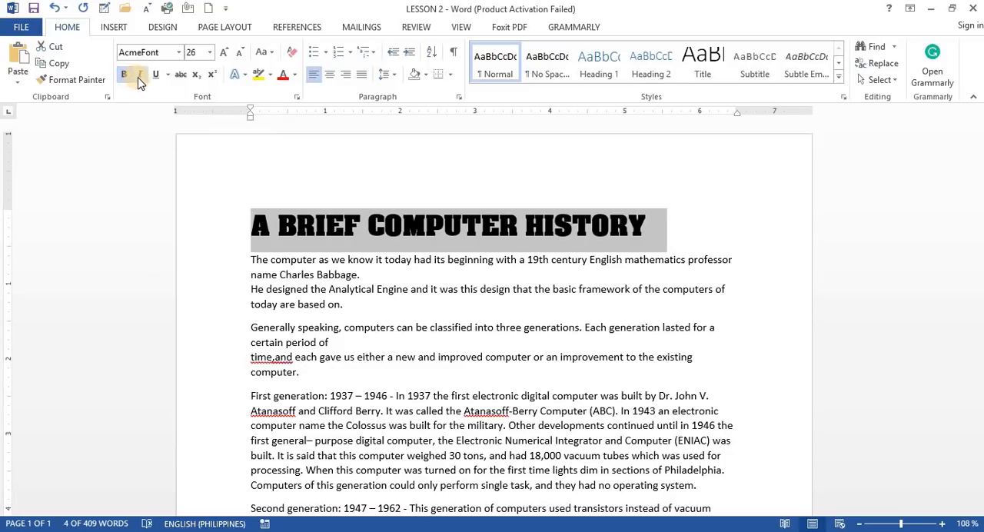
Try bold, italic and underline on the title and remove all three styles again
{"action": "left_click", "coordinate": [139, 74]}
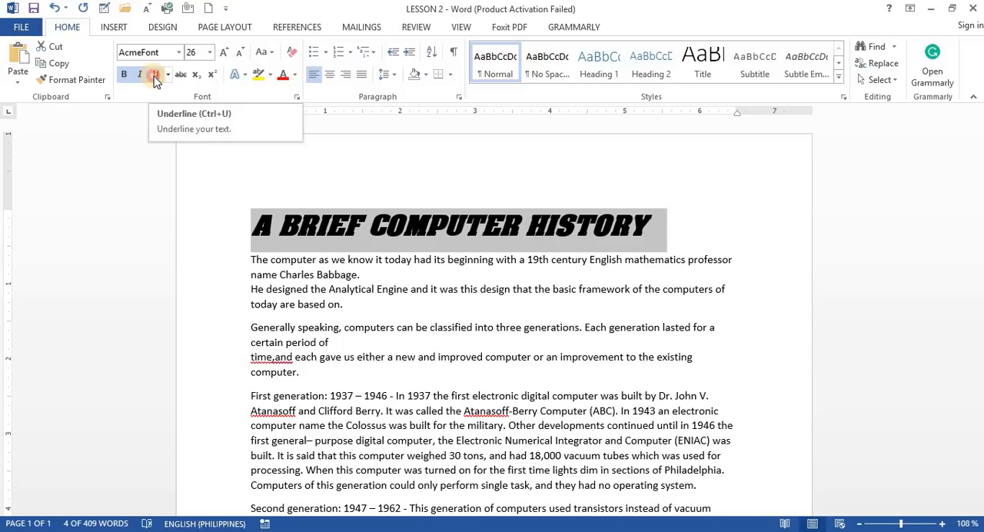
{"action": "left_click", "coordinate": [156, 76]}
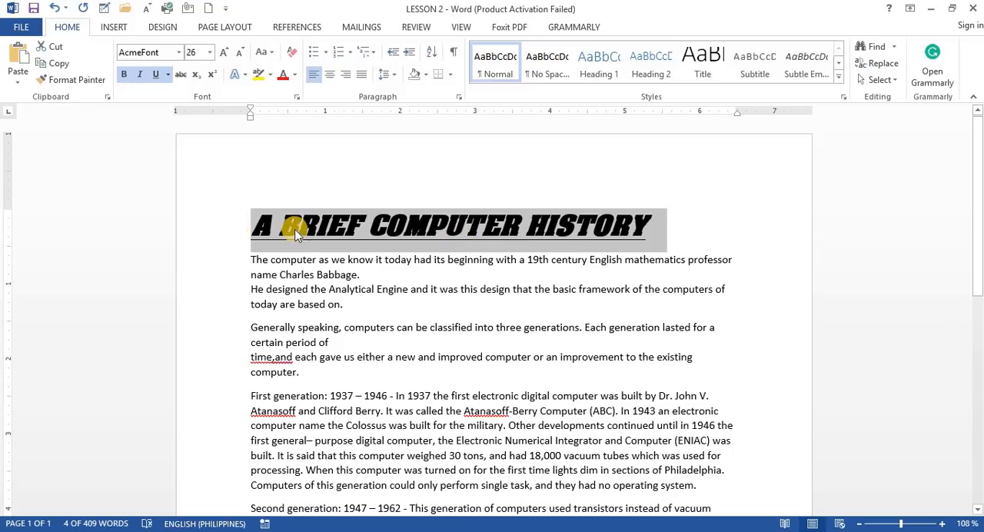
{"action": "left_click", "coordinate": [155, 75]}
{"action": "left_click", "coordinate": [142, 76]}
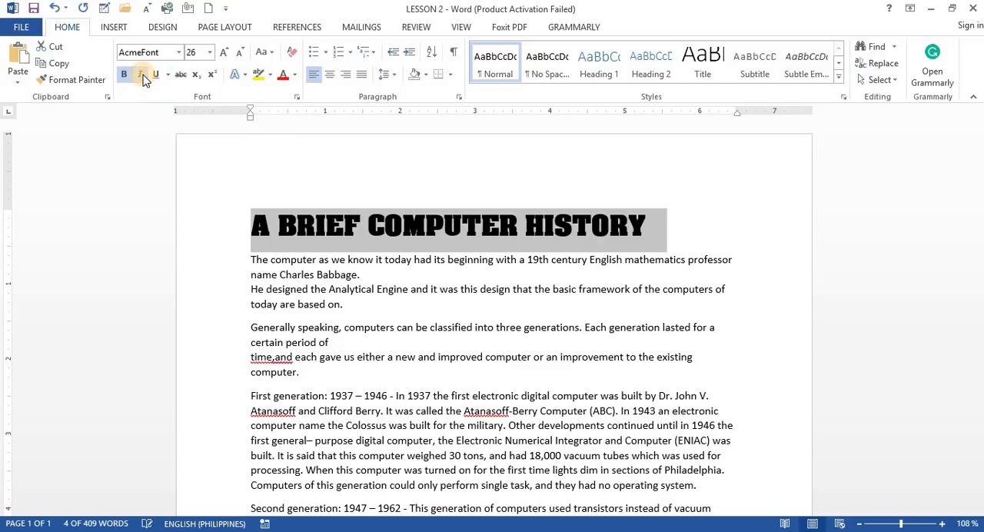
{"action": "left_click", "coordinate": [128, 77]}
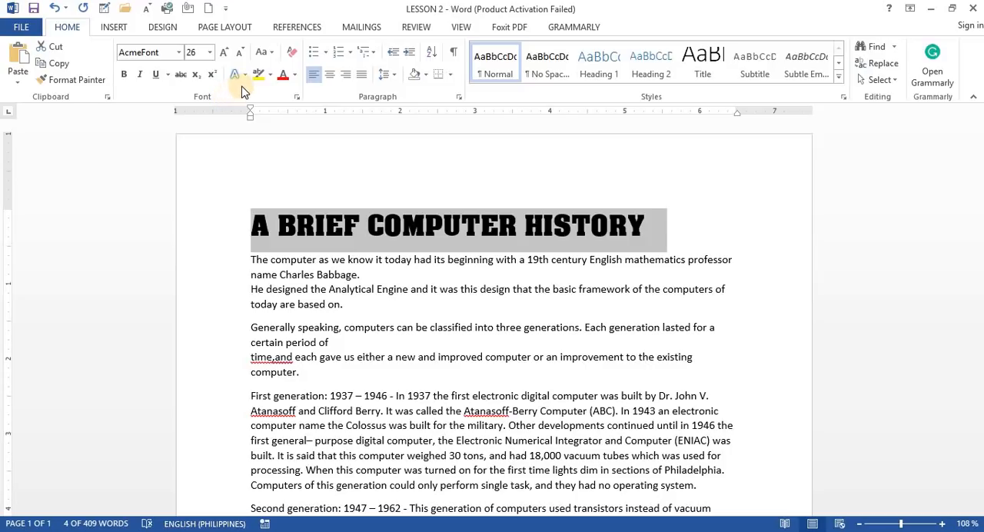
Change the title's font color to a dark orange theme color and deselect the title
{"action": "left_click", "coordinate": [295, 77]}
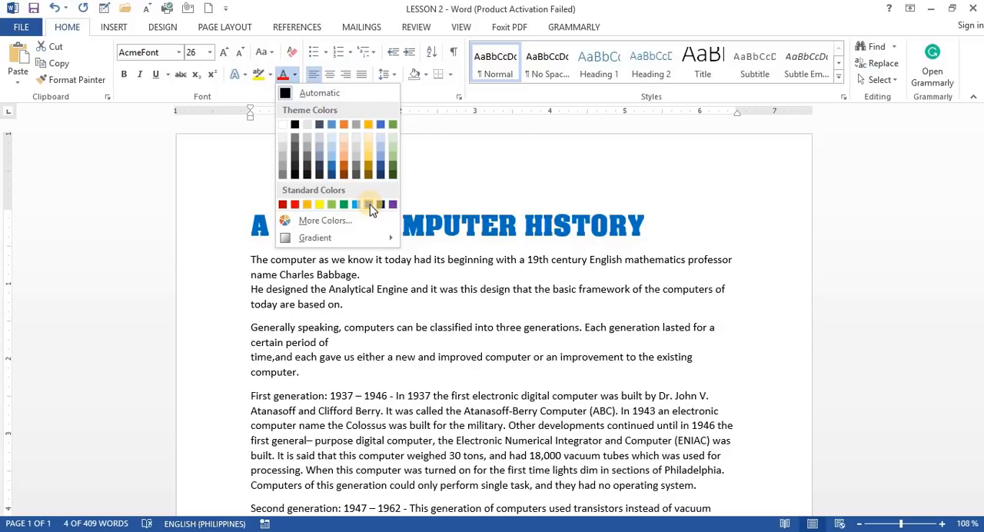
{"action": "left_click", "coordinate": [345, 168]}
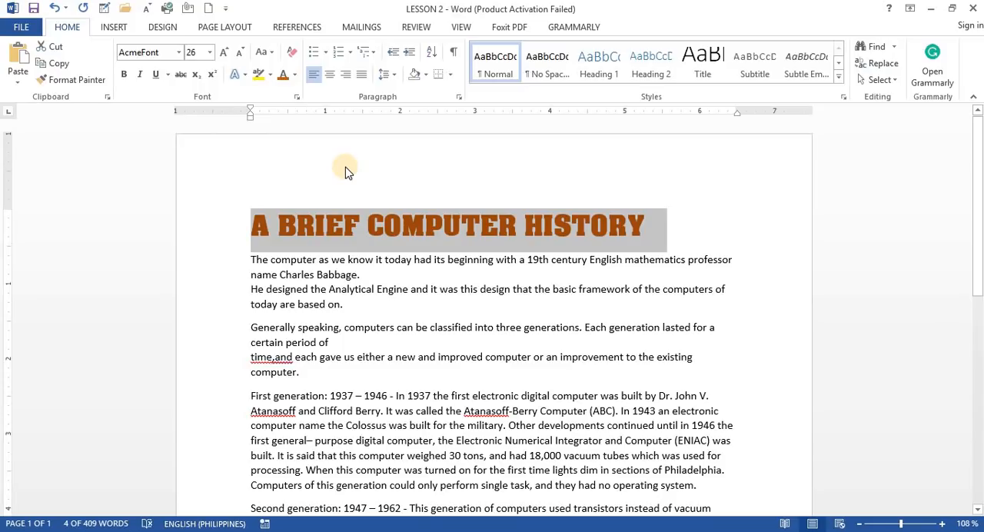
{"action": "left_click", "coordinate": [306, 199]}
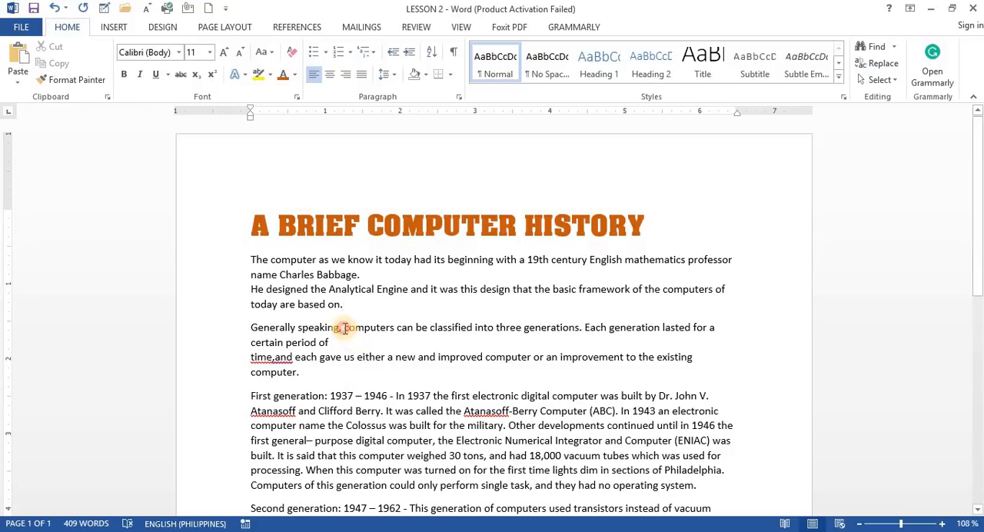
Highlight "computers" in the "Generally speaking" paragraph and "digital computer" in the "First generation" paragraph in yellow
{"action": "left_click_drag", "start_coordinate": [344, 328], "coordinate": [397, 337]}
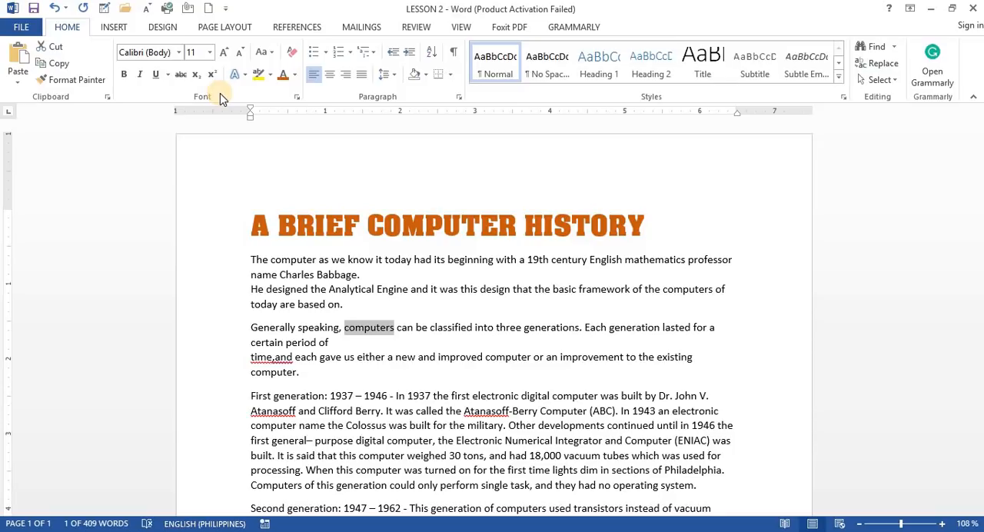
{"action": "left_click", "coordinate": [270, 80]}
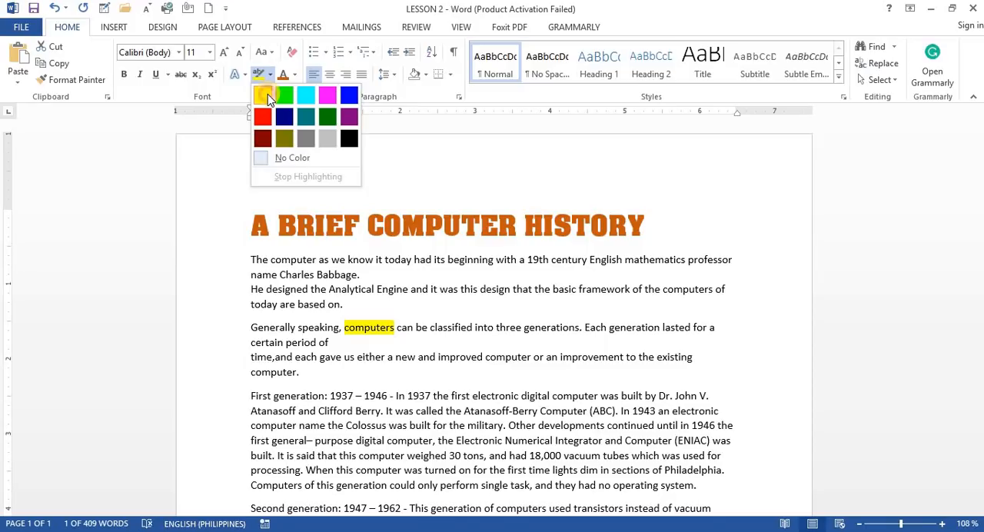
{"action": "left_click", "coordinate": [268, 94]}
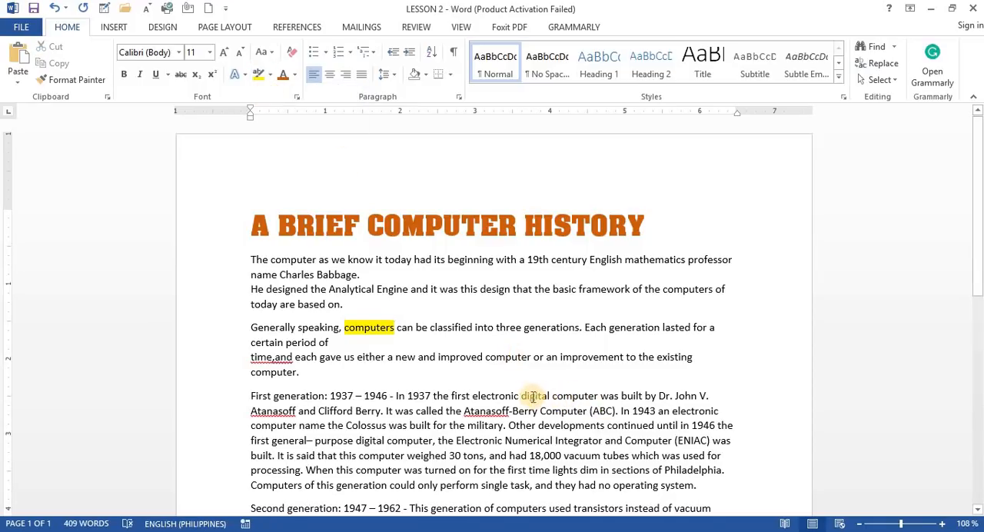
{"action": "left_click_drag", "start_coordinate": [523, 396], "coordinate": [598, 398]}
{"action": "left_click", "coordinate": [270, 74]}
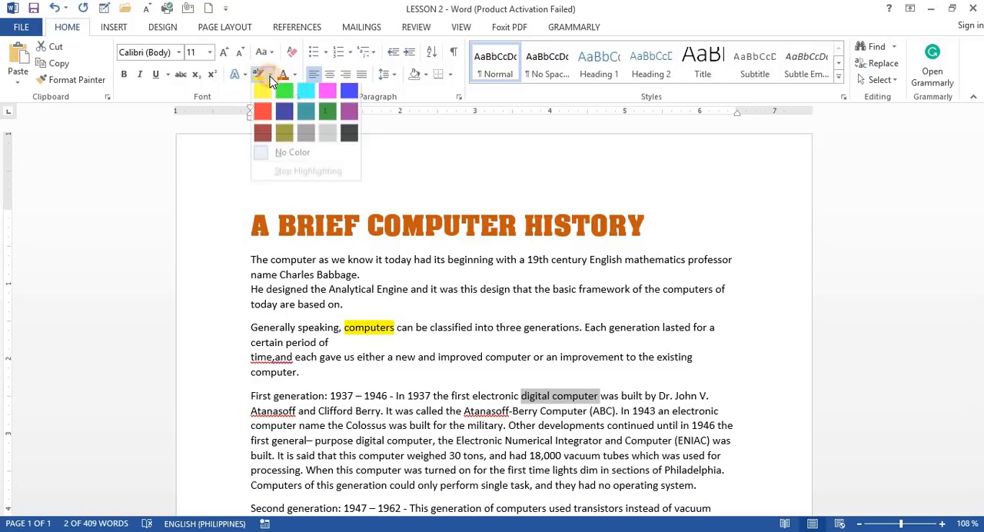
{"action": "left_click", "coordinate": [264, 93]}
{"action": "key", "text": "Right"}
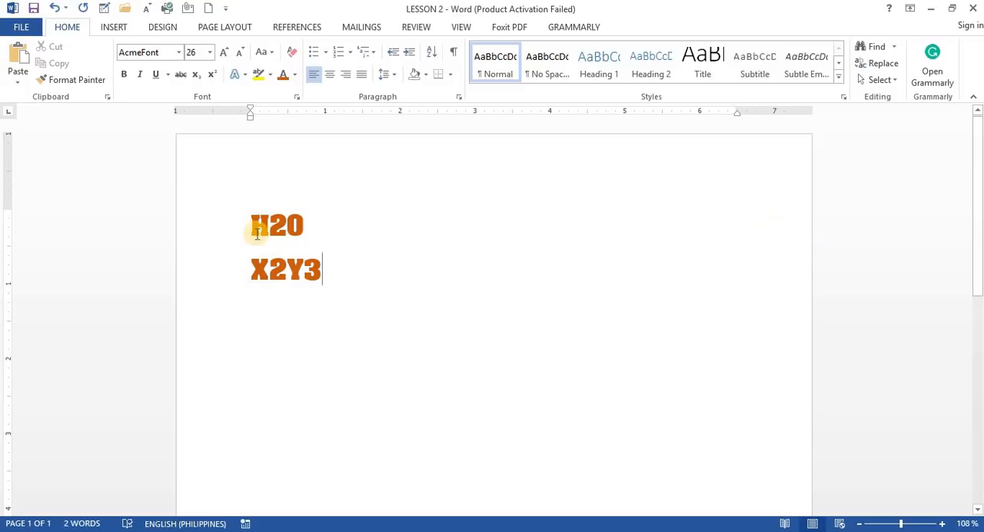
Format the 2 in H2O as subscript
{"action": "left_click_drag", "start_coordinate": [249, 220], "coordinate": [270, 224]}
{"action": "left_click", "coordinate": [287, 223]}
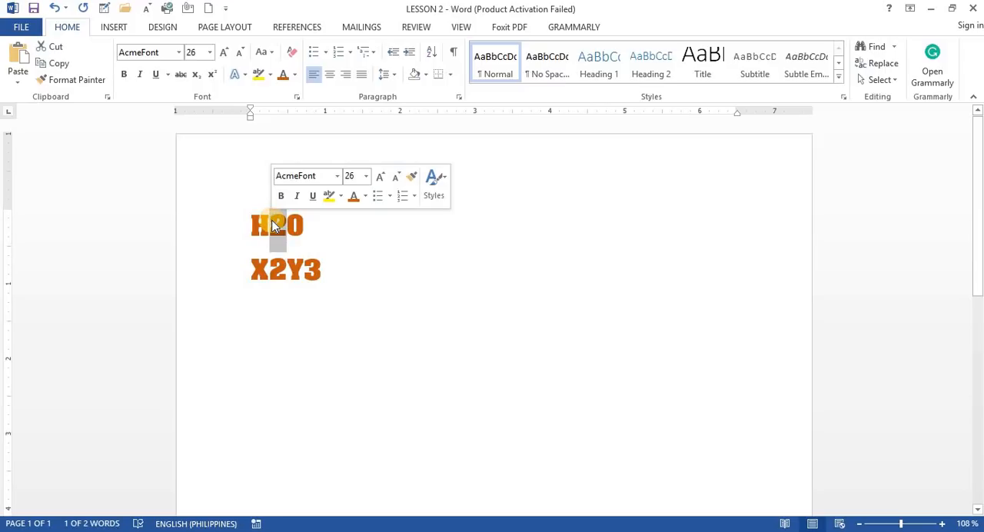
{"action": "left_click", "coordinate": [315, 226]}
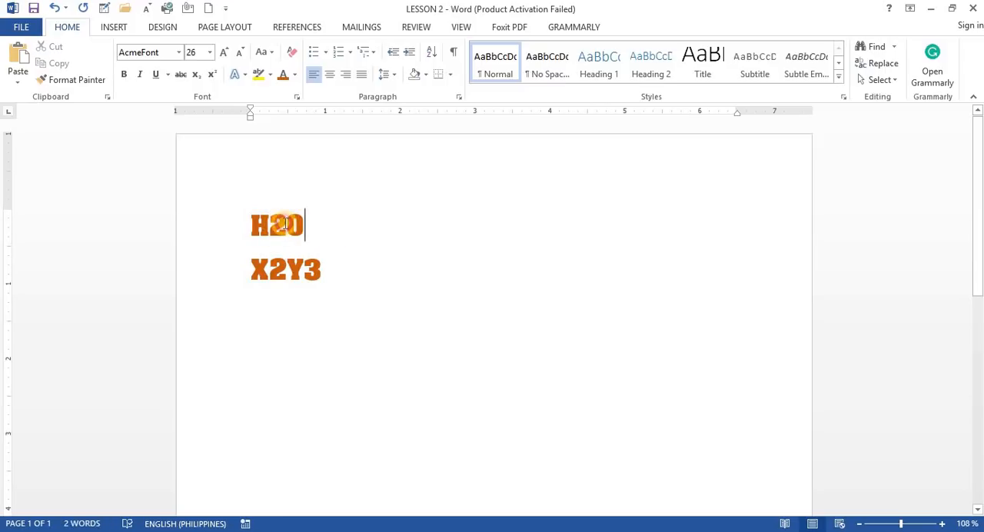
{"action": "left_click_drag", "start_coordinate": [286, 224], "coordinate": [270, 225]}
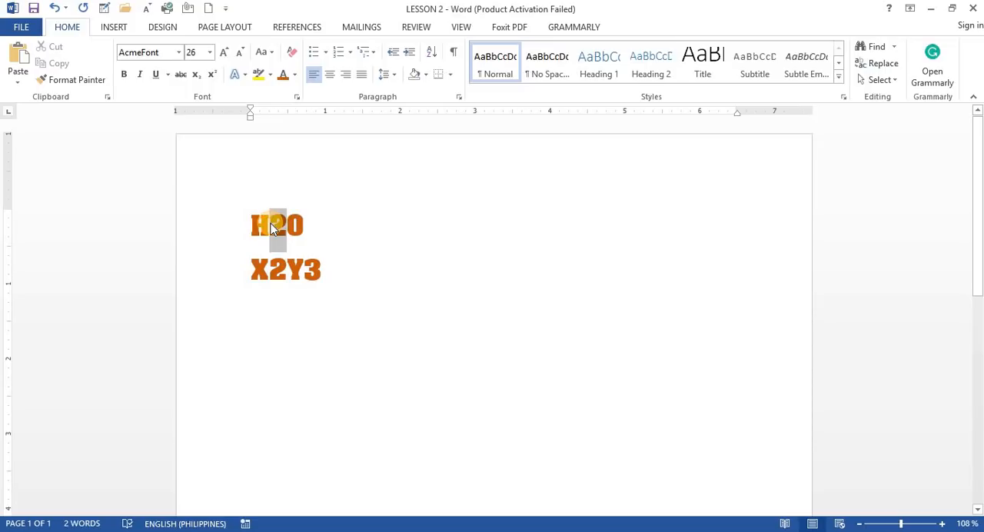
{"action": "left_click", "coordinate": [327, 234]}
{"action": "left_click_drag", "start_coordinate": [285, 223], "coordinate": [269, 223]}
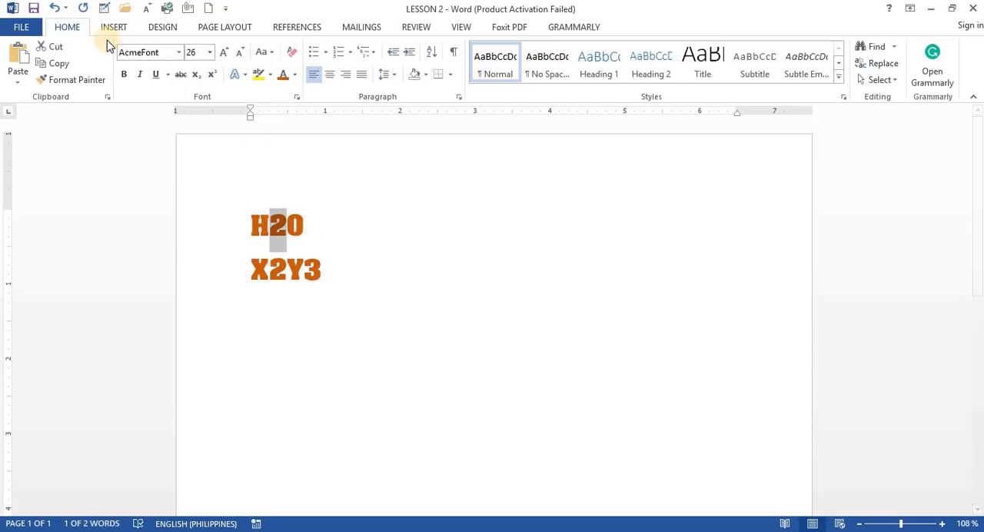
{"action": "left_click", "coordinate": [196, 76]}
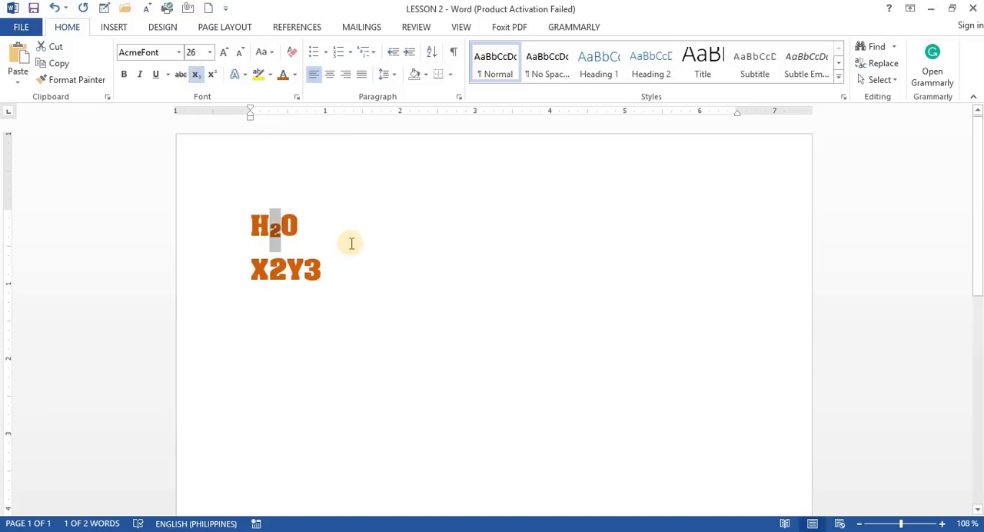
Add the label "- SUBSCRIPT" after the H2O formula on the first line
{"action": "left_click", "coordinate": [326, 231]}
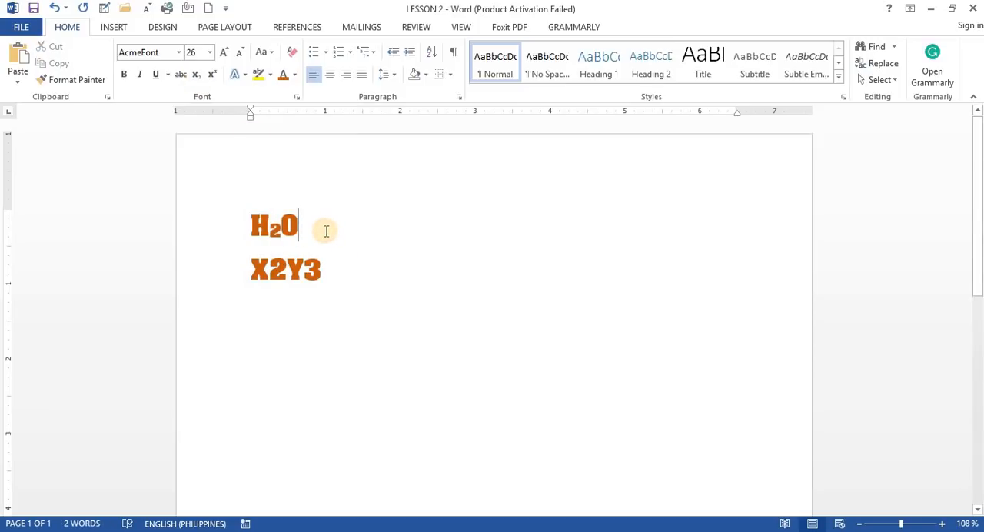
{"action": "type", "text": "- SUB"}
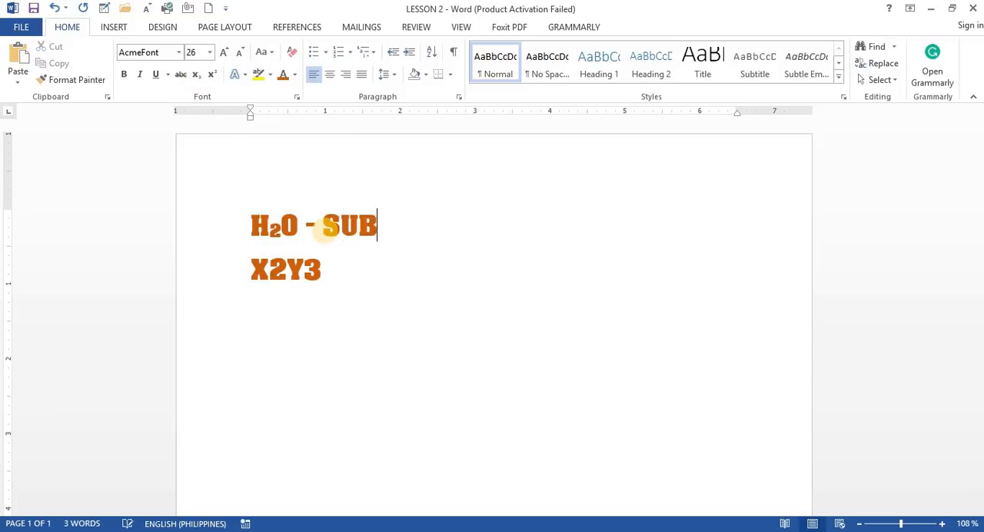
{"action": "type", "text": "S"}
{"action": "key", "text": "BackSpace"}
{"action": "type", "text": "SC"}
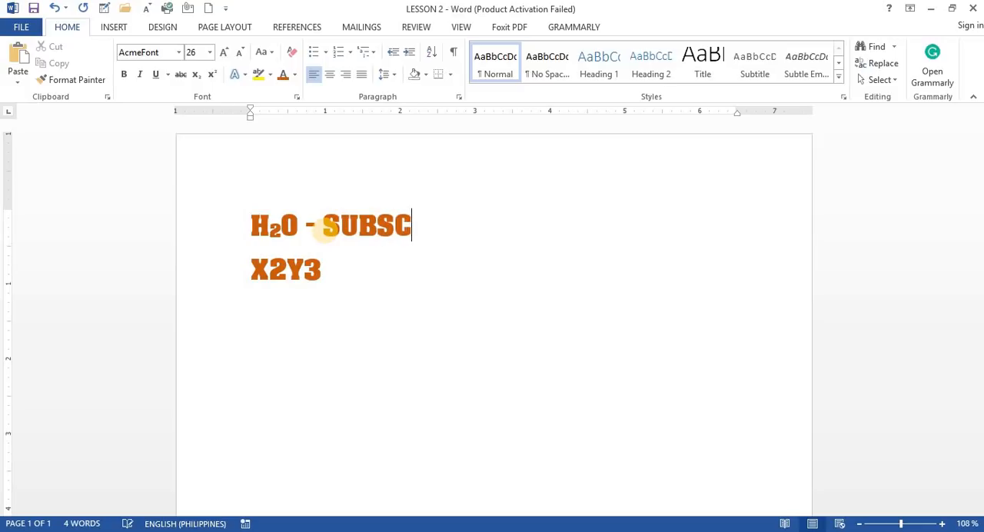
{"action": "type", "text": "RRI"}
{"action": "key", "text": "BackSpace"}
{"action": "type", "text": "RIP"}
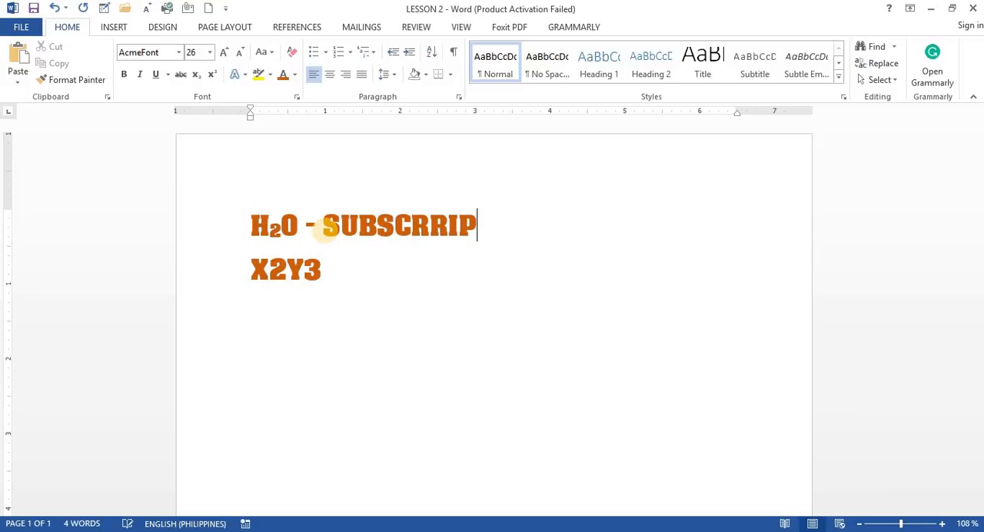
{"action": "key", "text": "BackSpace"}
{"action": "key", "text": "BackSpace"}
{"action": "key", "text": "BackSpace"}
{"action": "type", "text": "IPT"}
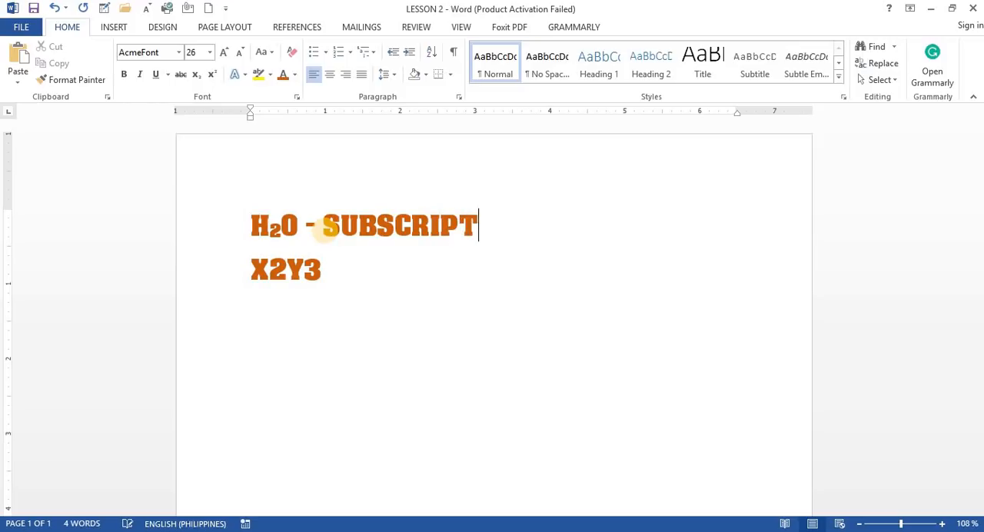
Add the label "- SUPERSCRIPT" after X2Y3 on the second line
{"action": "left_click", "coordinate": [376, 260]}
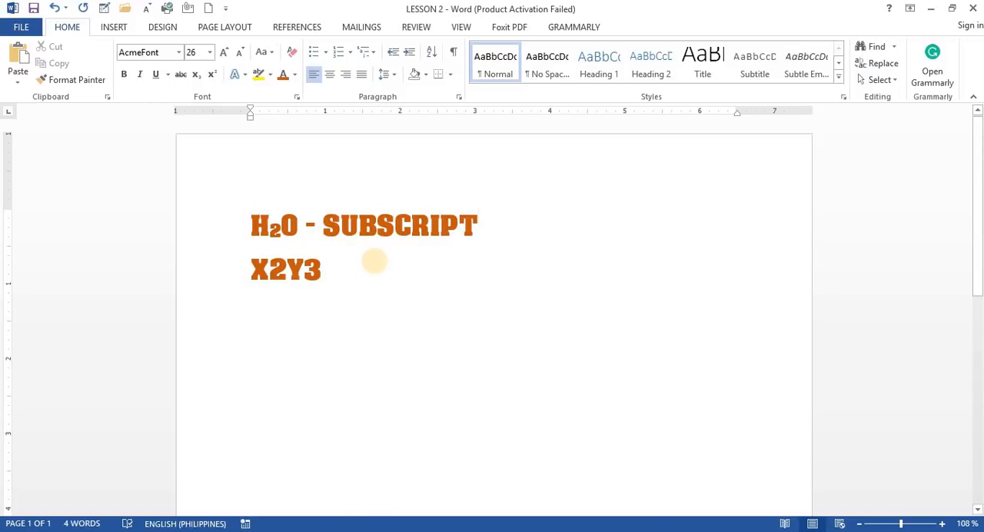
{"action": "type", "text": "- SUPERS"}
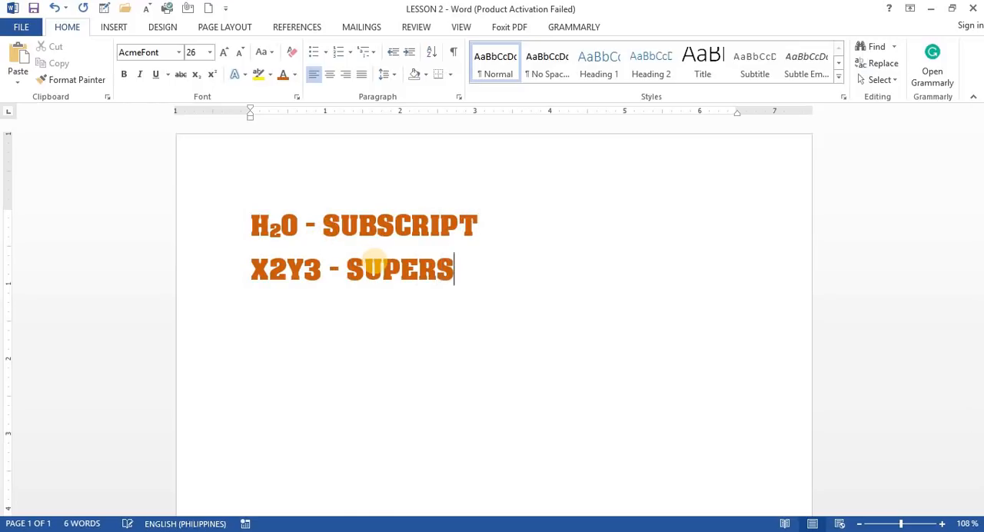
{"action": "type", "text": "CRIPT"}
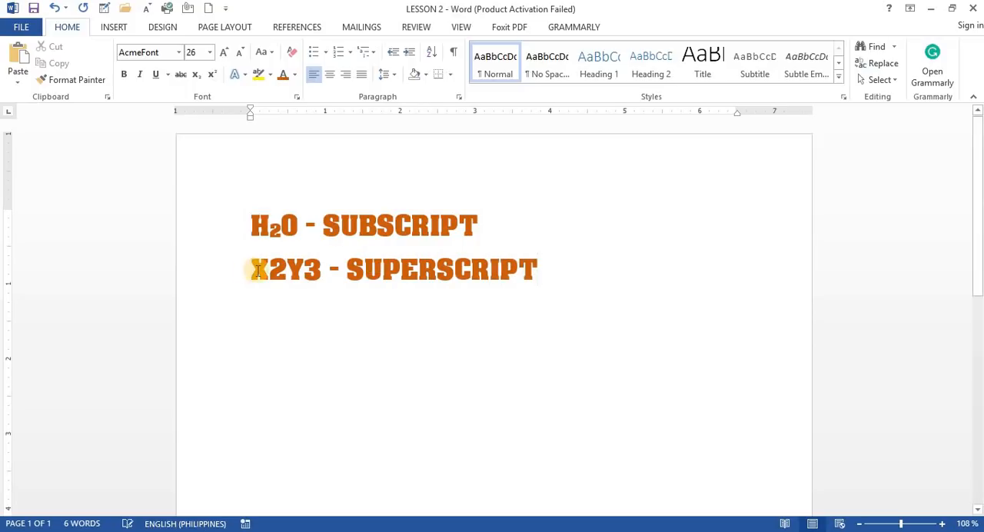
Format the 2 and the 3 in X2Y3 as superscript
{"action": "mouse_move", "coordinate": [286, 268]}
{"action": "left_mouse_down"}
{"action": "mouse_move", "coordinate": [270, 269]}
{"action": "mouse_move", "coordinate": [315, 267]}
{"action": "mouse_move", "coordinate": [306, 268]}
{"action": "left_mouse_up"}
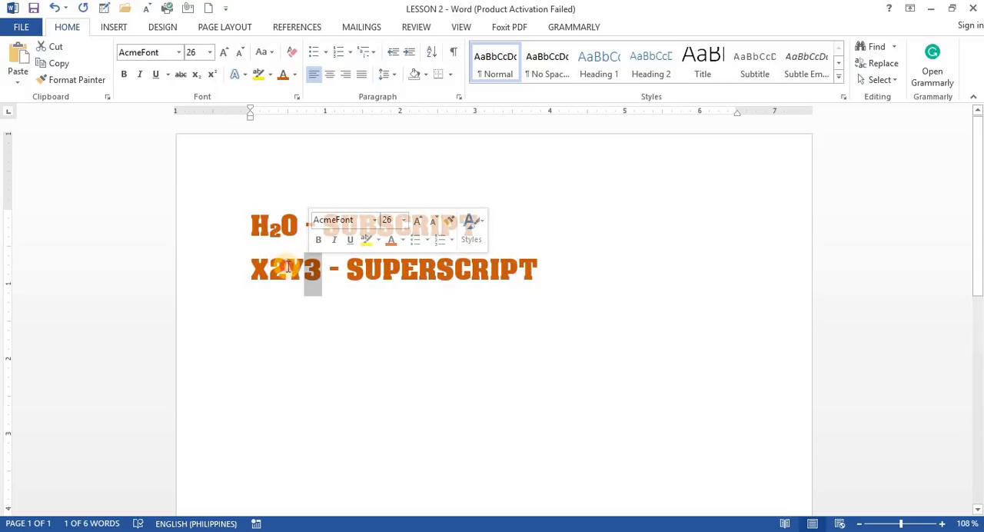
{"action": "left_click_drag", "start_coordinate": [289, 267], "coordinate": [269, 268]}
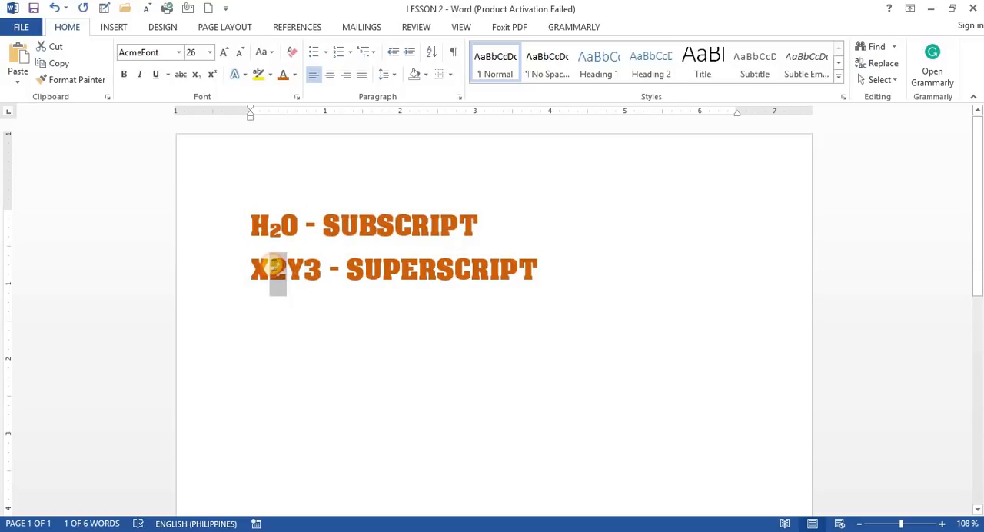
{"action": "left_click", "coordinate": [213, 76]}
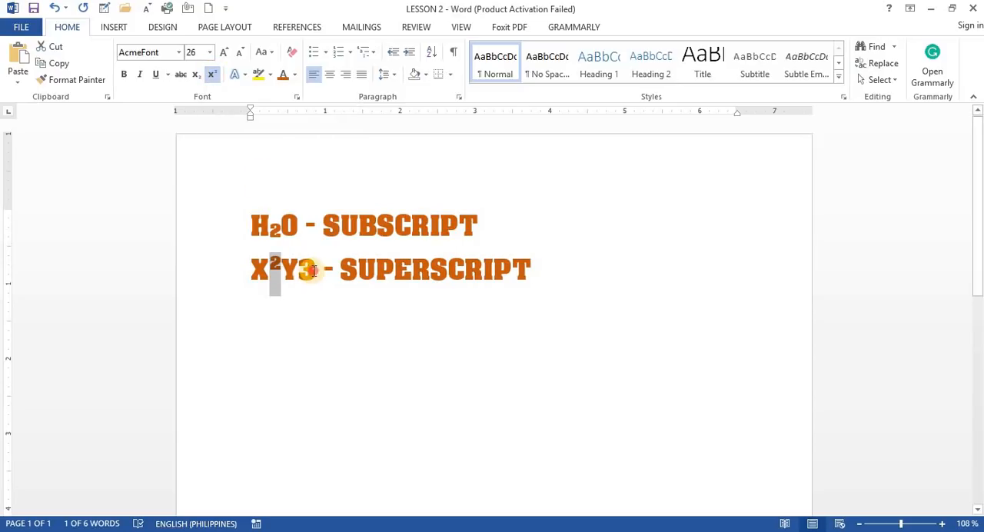
{"action": "left_click_drag", "start_coordinate": [315, 271], "coordinate": [302, 275]}
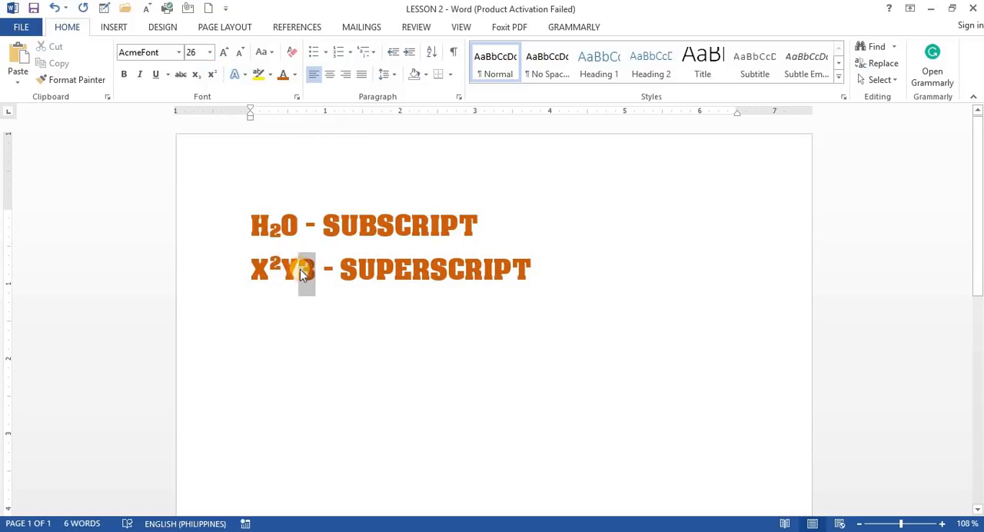
{"action": "left_click", "coordinate": [213, 77]}
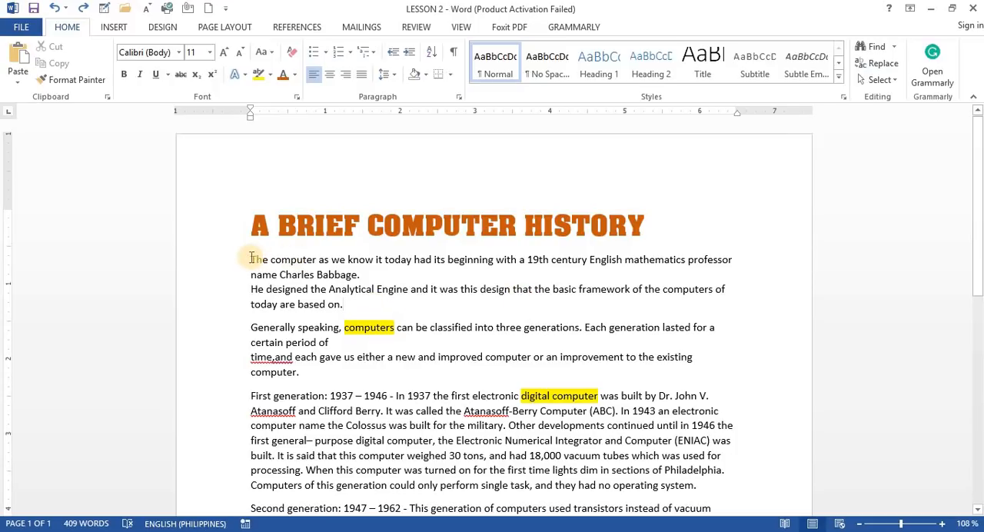
Change the case of the first two body paragraphs below the title to UPPERCASE
{"action": "left_click_drag", "start_coordinate": [251, 259], "coordinate": [645, 380]}
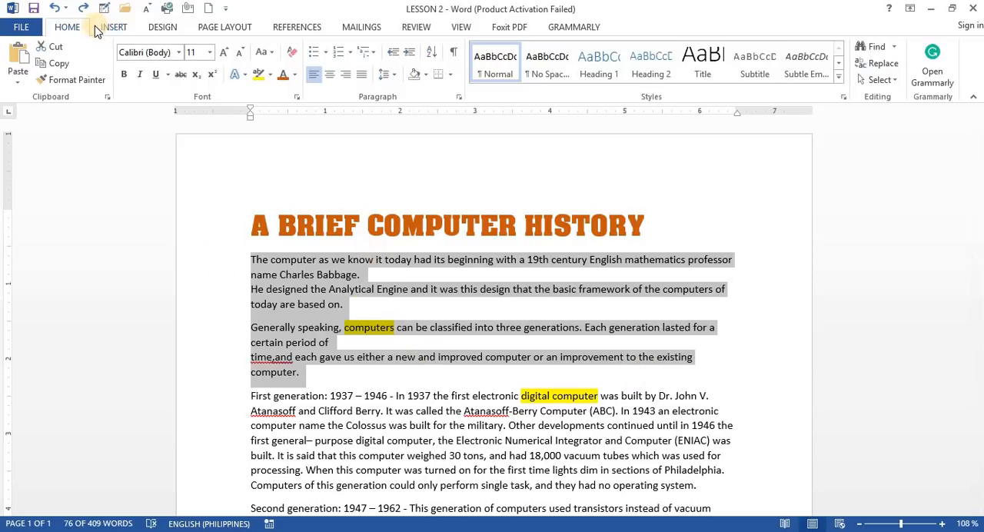
{"action": "left_click", "coordinate": [272, 54]}
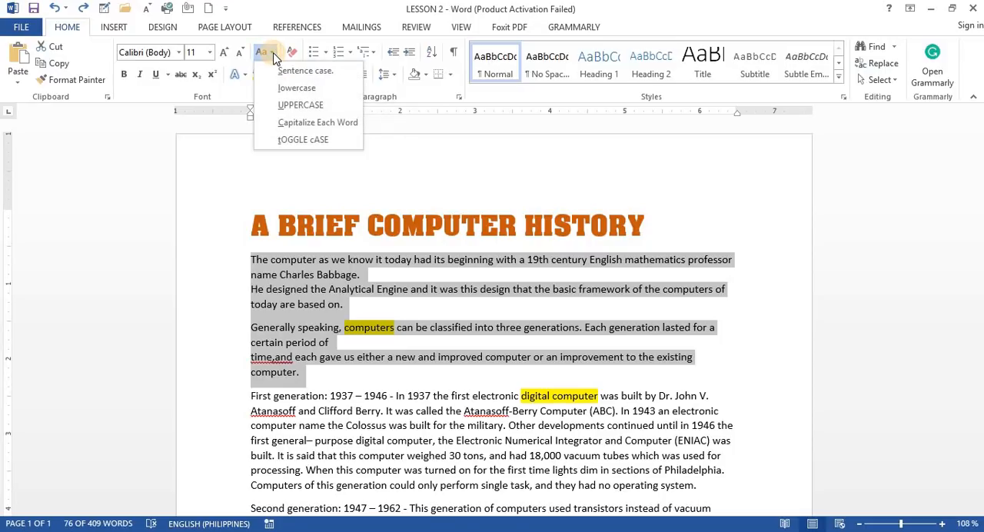
{"action": "left_click", "coordinate": [311, 106]}
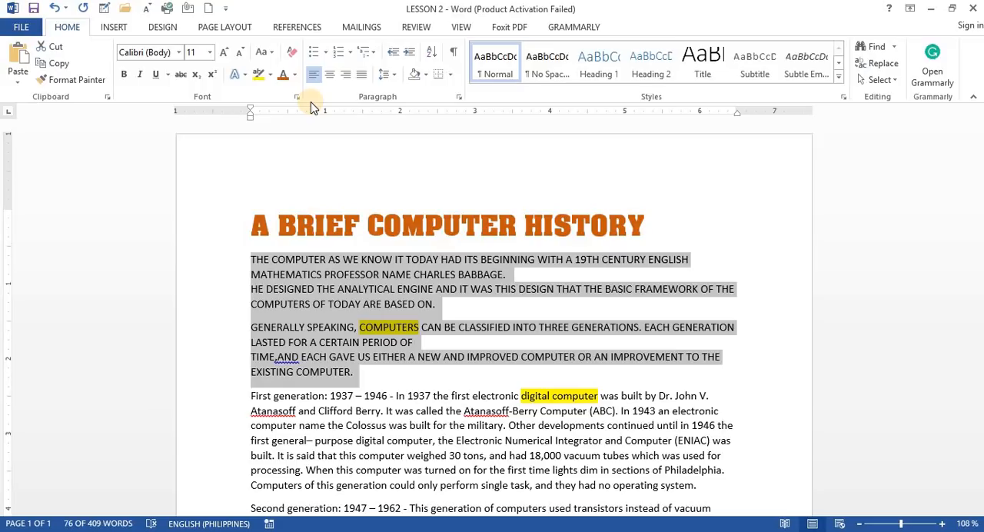
Change the case of the first two body paragraphs to lowercase and deselect them
{"action": "left_click", "coordinate": [270, 54]}
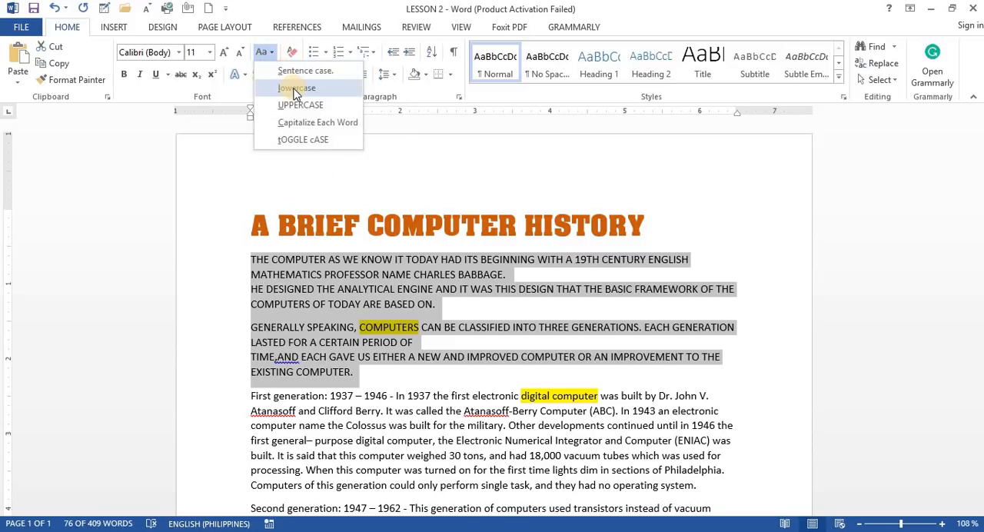
{"action": "left_click", "coordinate": [297, 90]}
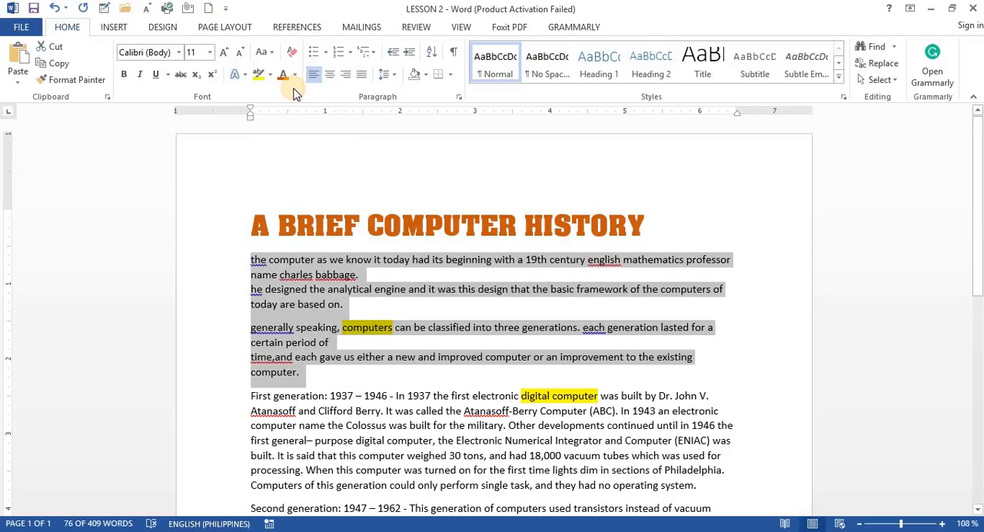
{"action": "left_click", "coordinate": [370, 160]}
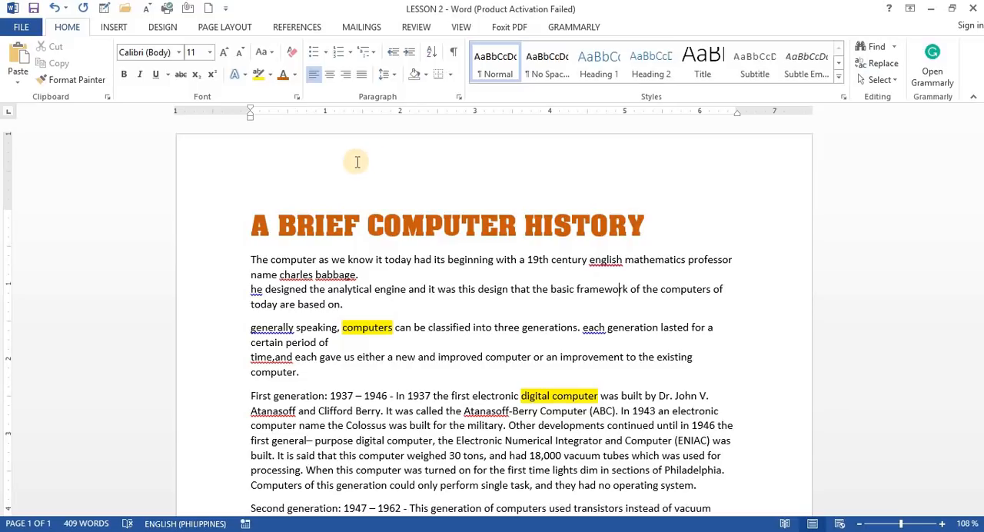
Apply a Dropped drop cap to the opening letter T of the first body paragraph and deselect it
{"action": "left_click_drag", "start_coordinate": [250, 259], "coordinate": [389, 378]}
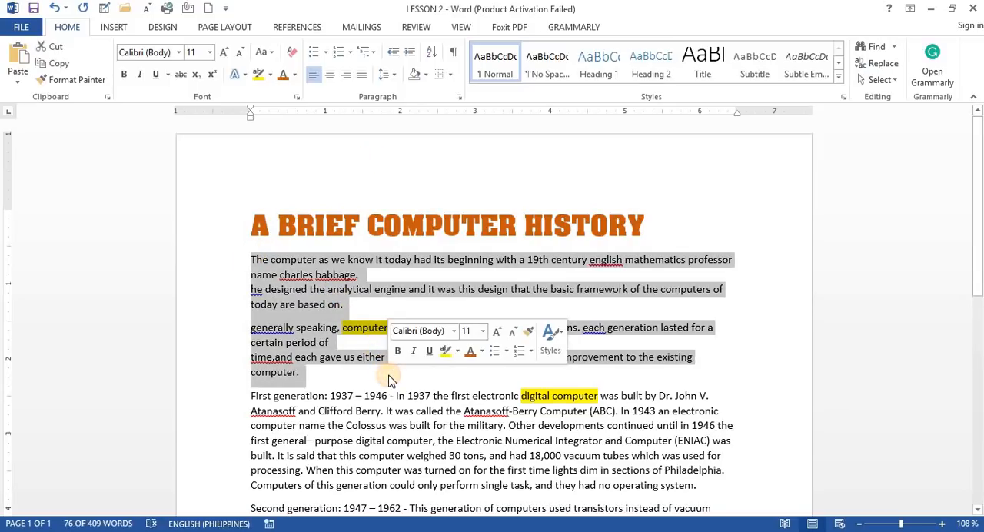
{"action": "left_click", "coordinate": [113, 29]}
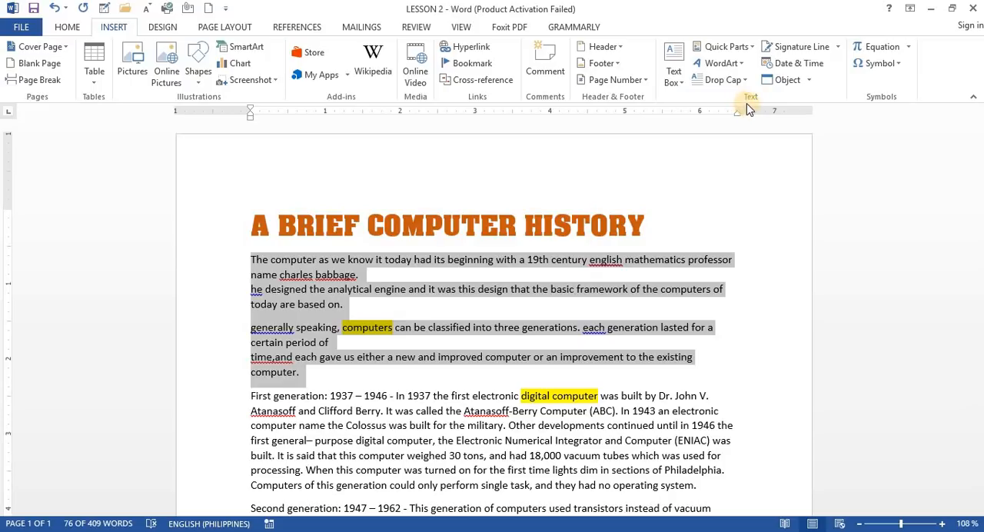
{"action": "left_click", "coordinate": [733, 82]}
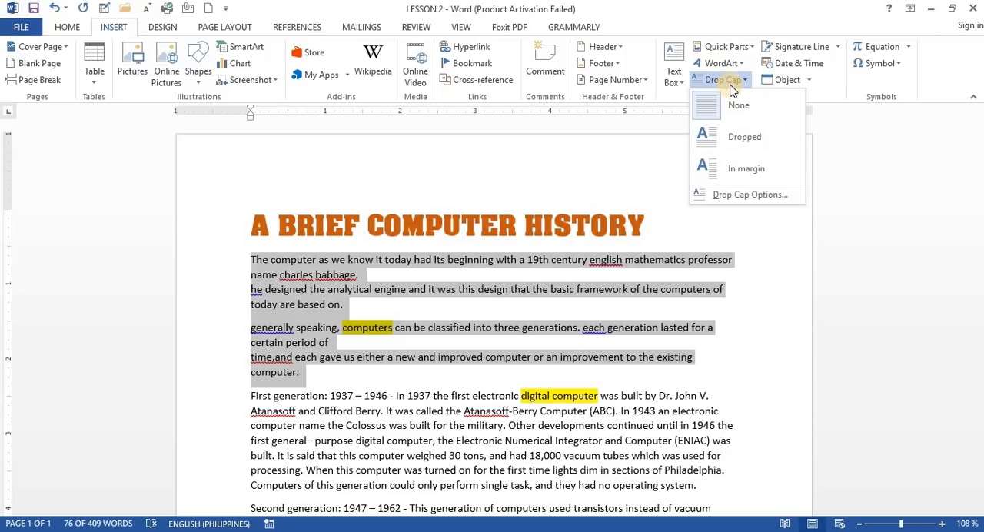
{"action": "left_click", "coordinate": [730, 141]}
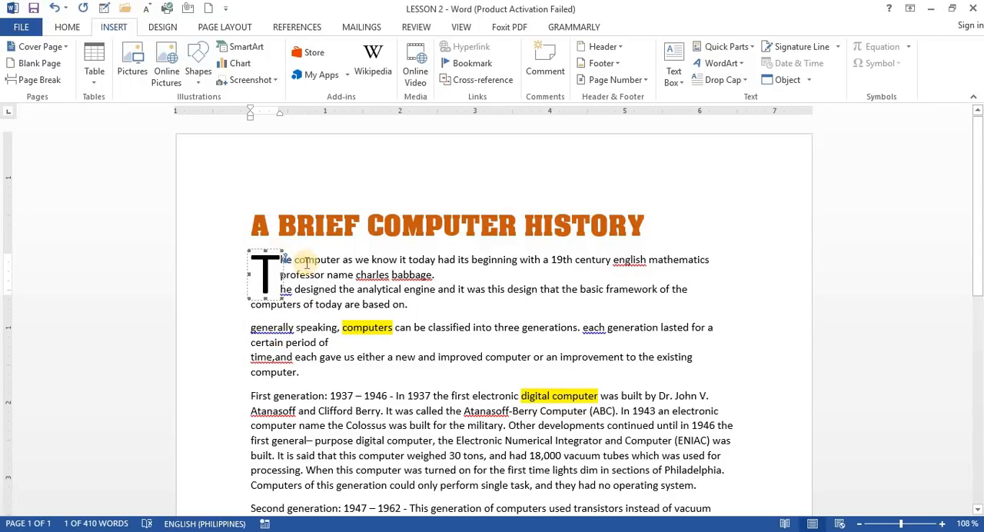
{"action": "left_click", "coordinate": [329, 283]}
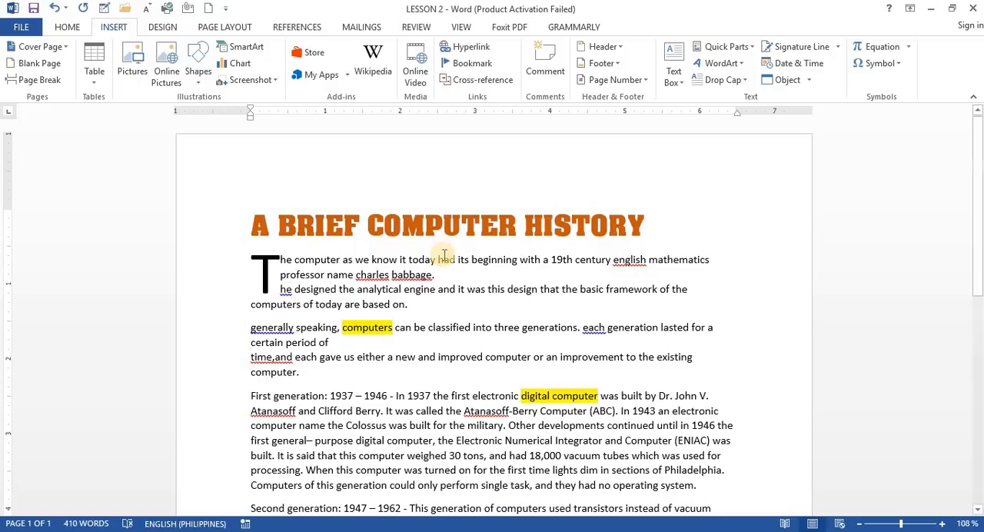
Apply the text effect with white fill, orange outline and orange shadow to the title "A BRIEF COMPUTER HISTORY"
{"action": "left_click_drag", "start_coordinate": [662, 230], "coordinate": [202, 241]}
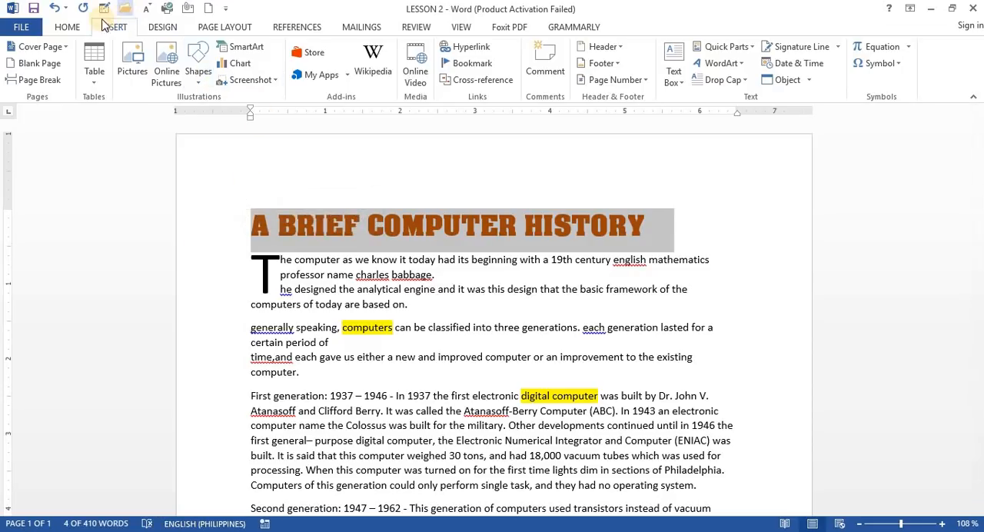
{"action": "left_click", "coordinate": [77, 29]}
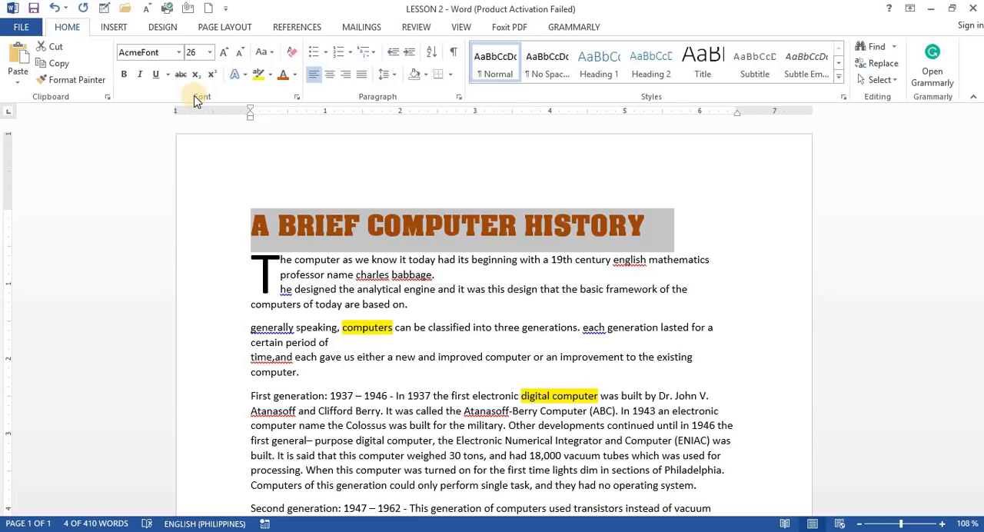
{"action": "left_click", "coordinate": [248, 79]}
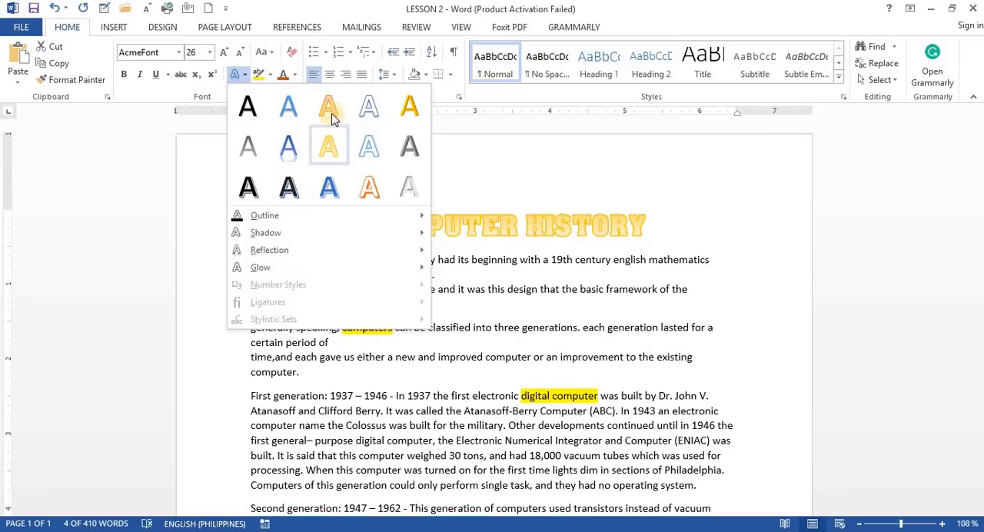
{"action": "left_click", "coordinate": [369, 185]}
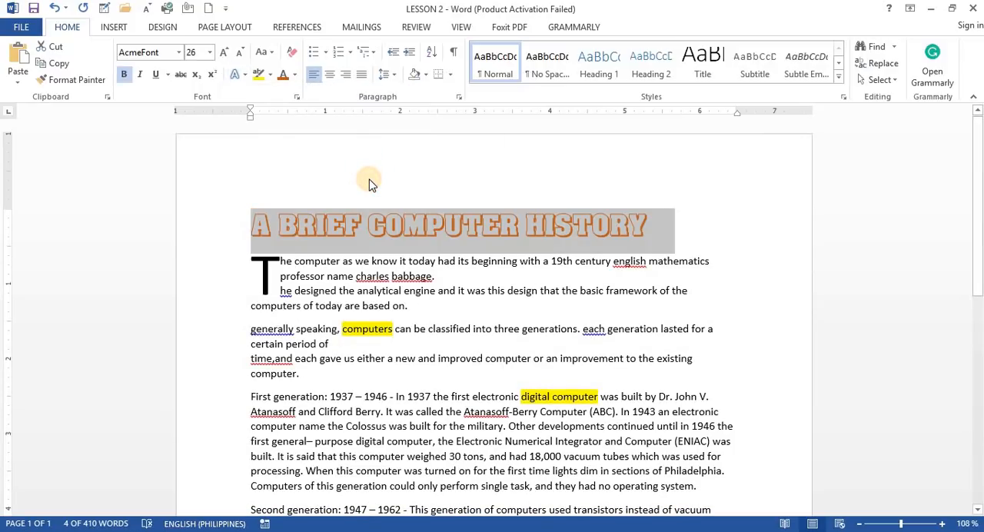